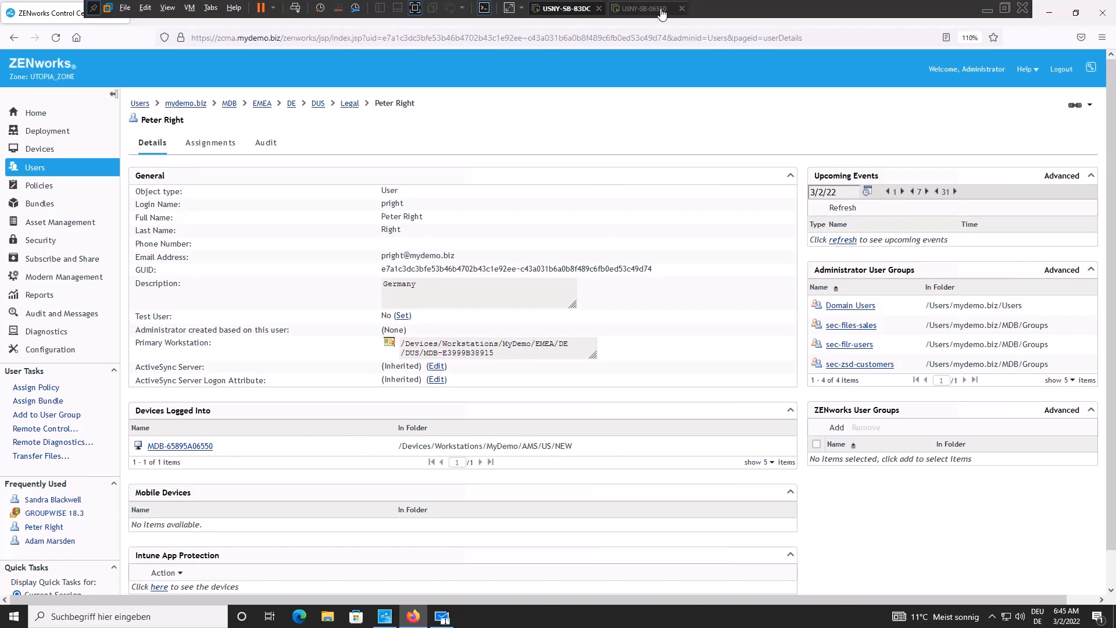
Log in to ZENworks Service Desk in Firefox on the USNY-SB-06550 virtual machine and open the New PC store item.
click(639, 9)
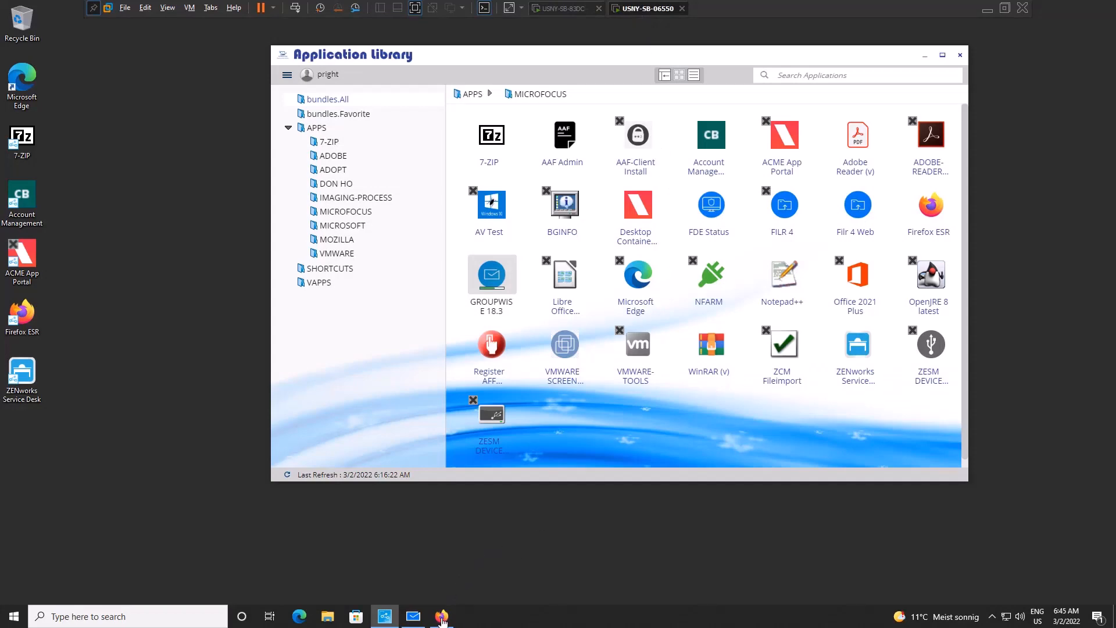
click(441, 617)
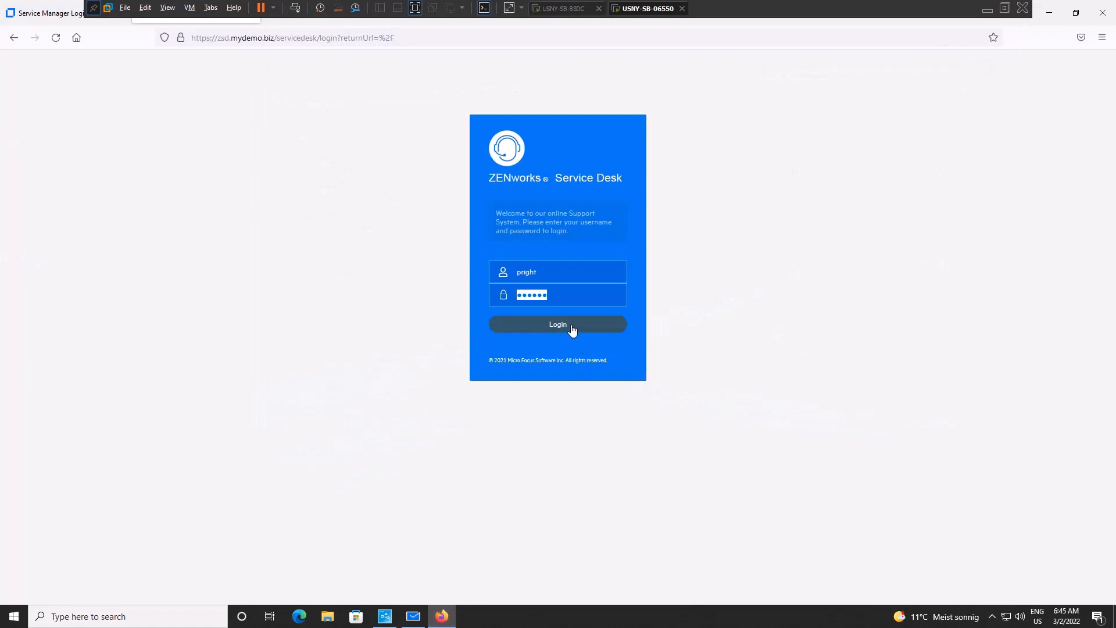
click(572, 330)
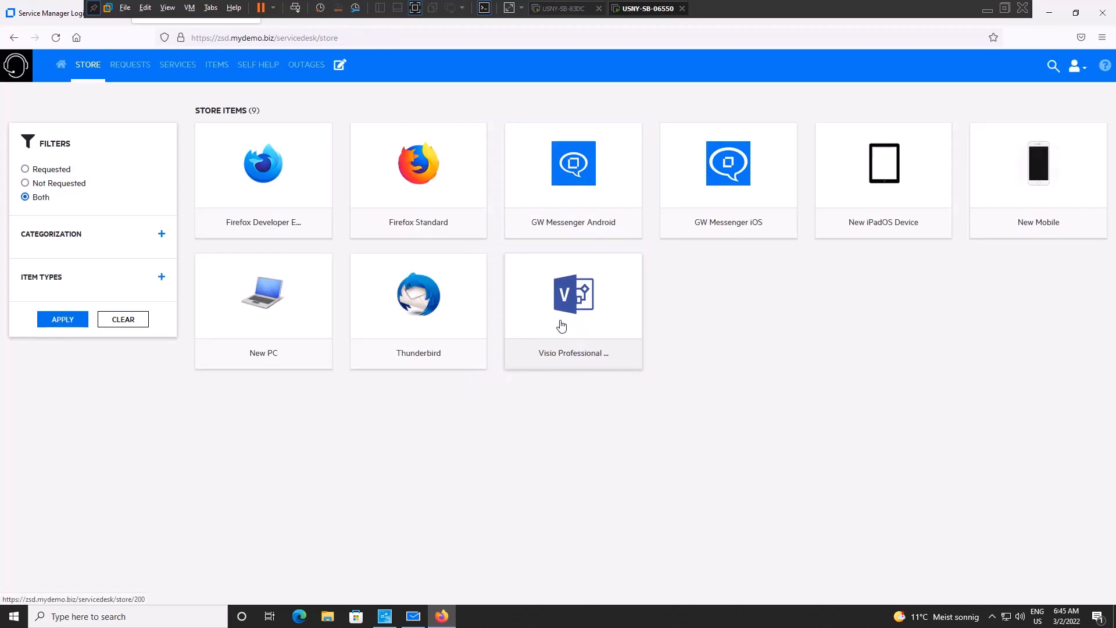
click(277, 324)
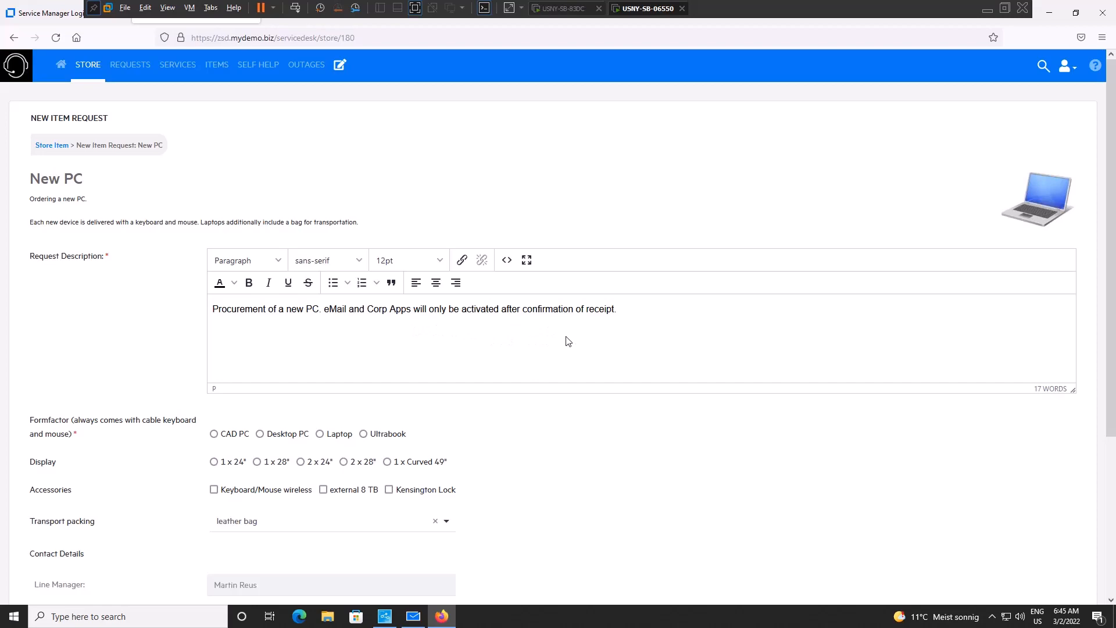
Configure the PC request as a Laptop with a docking station, 1 x 28" display, Kensington Lock and back bag as transport packing.
scroll(568, 342, down, 1)
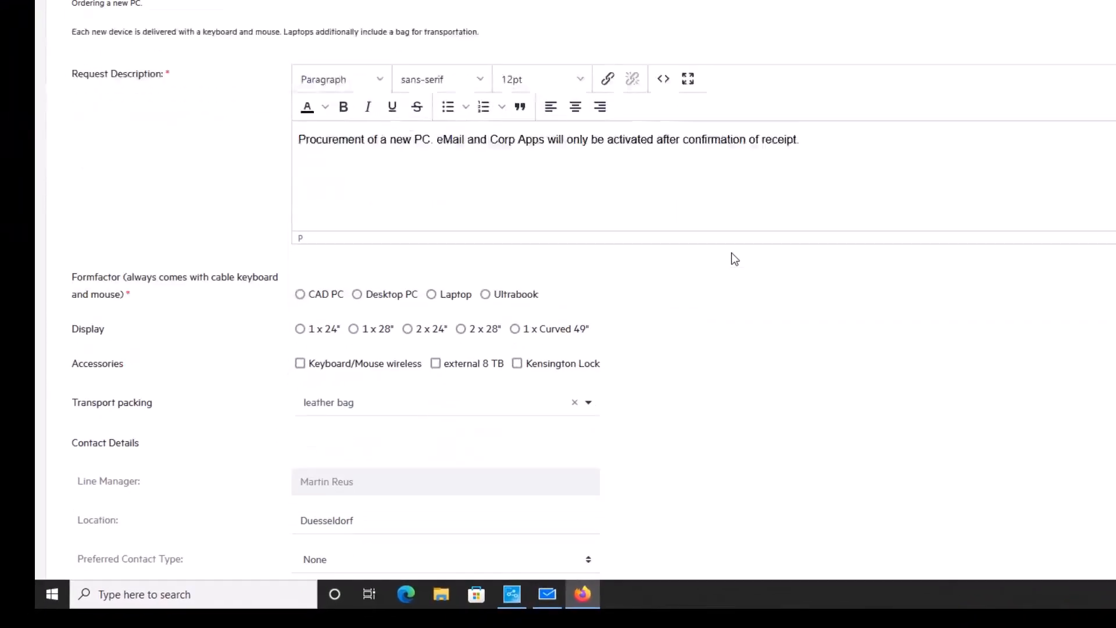
click(433, 295)
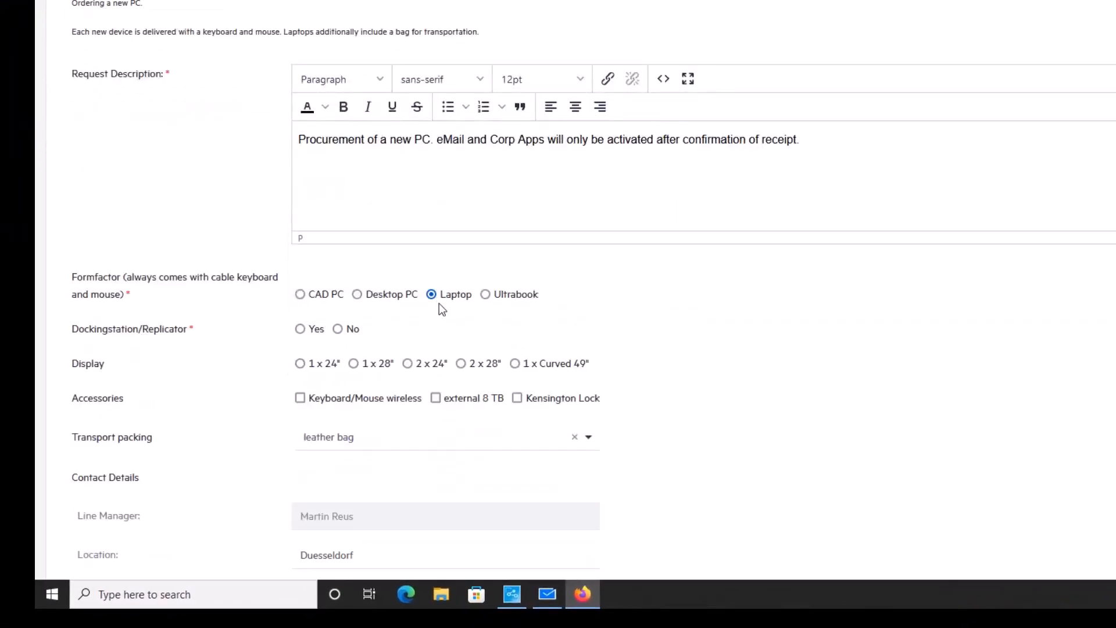
click(304, 328)
click(517, 399)
click(589, 441)
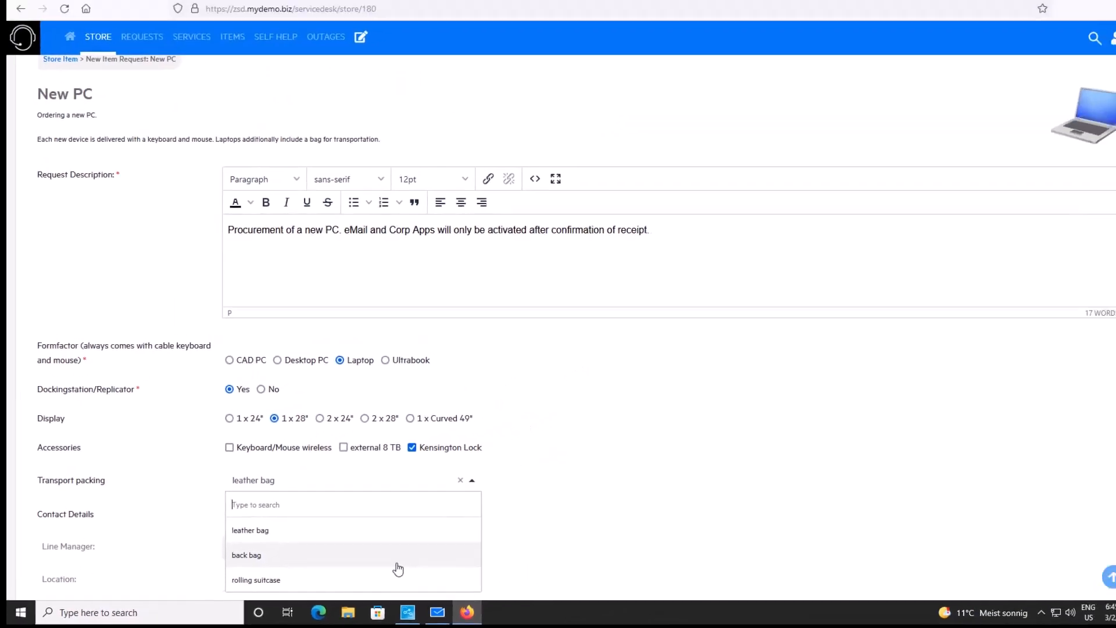
click(397, 566)
Submit the New PC request, leaving the contact details and attachment area as they are.
scroll(623, 473, down, 1)
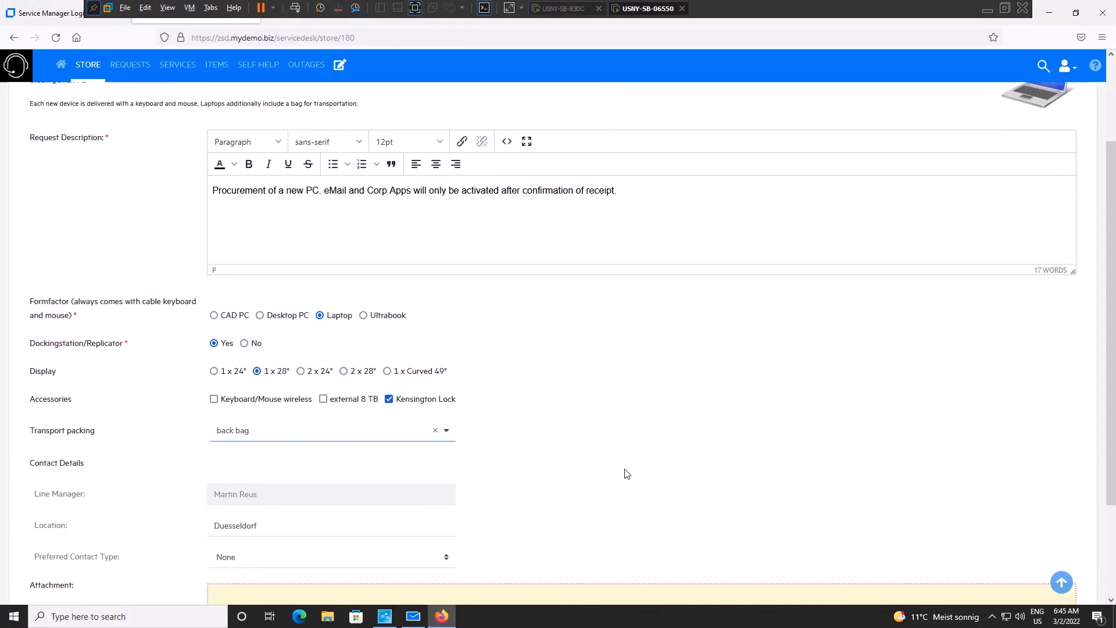
scroll(627, 472, down, 1)
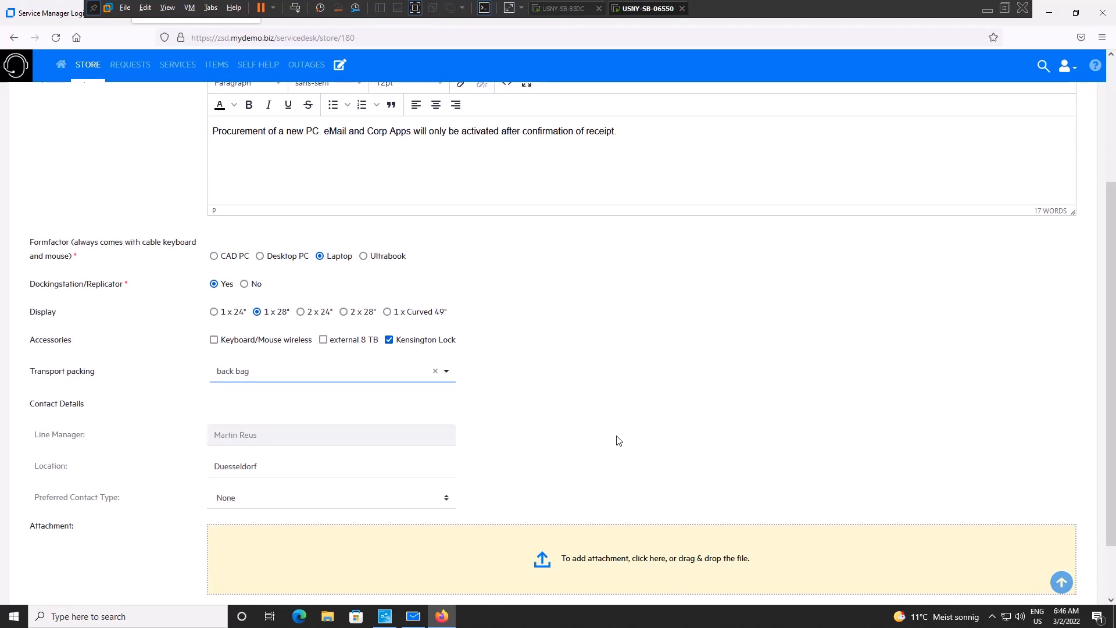
scroll(619, 440, down, 1)
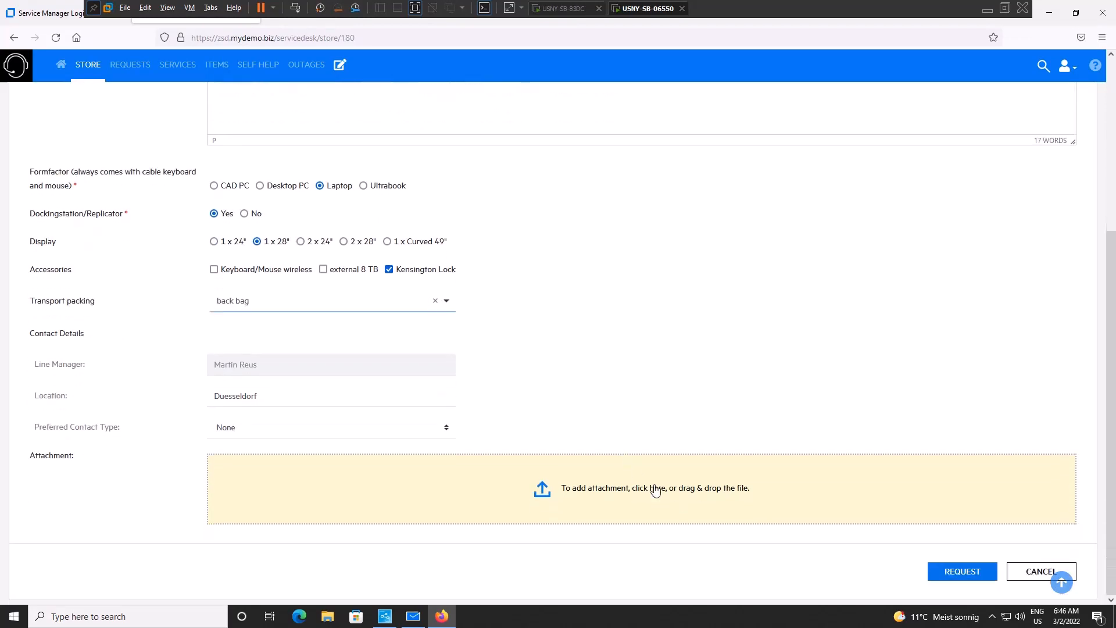
click(962, 571)
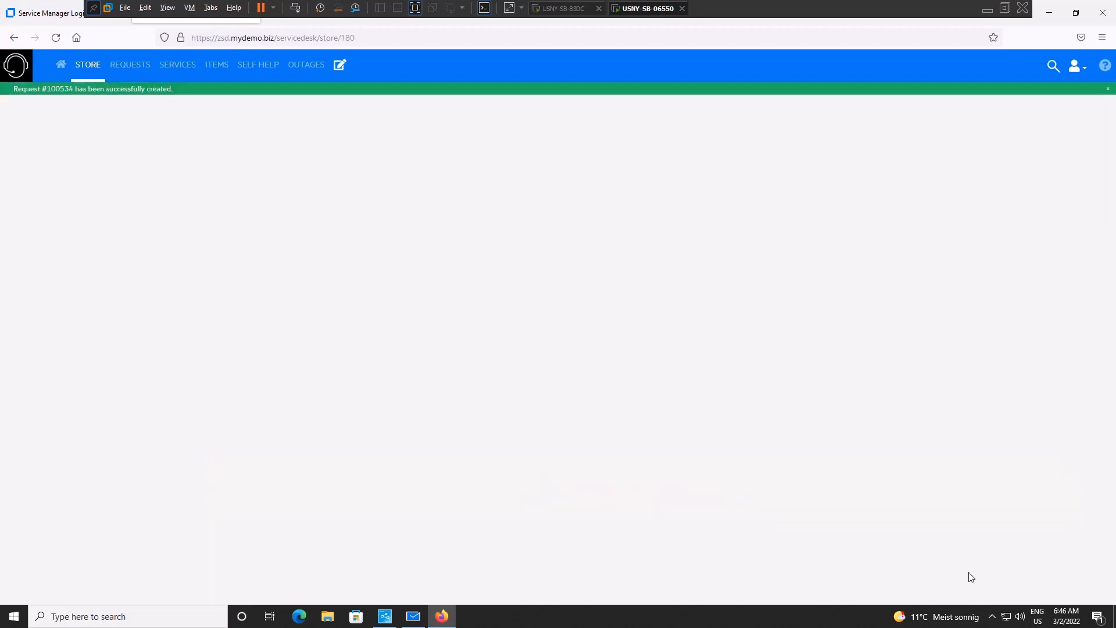
Examine the details of the new Neuer PC request in the requests list and check its notification e-mail in GroupWise.
click(120, 73)
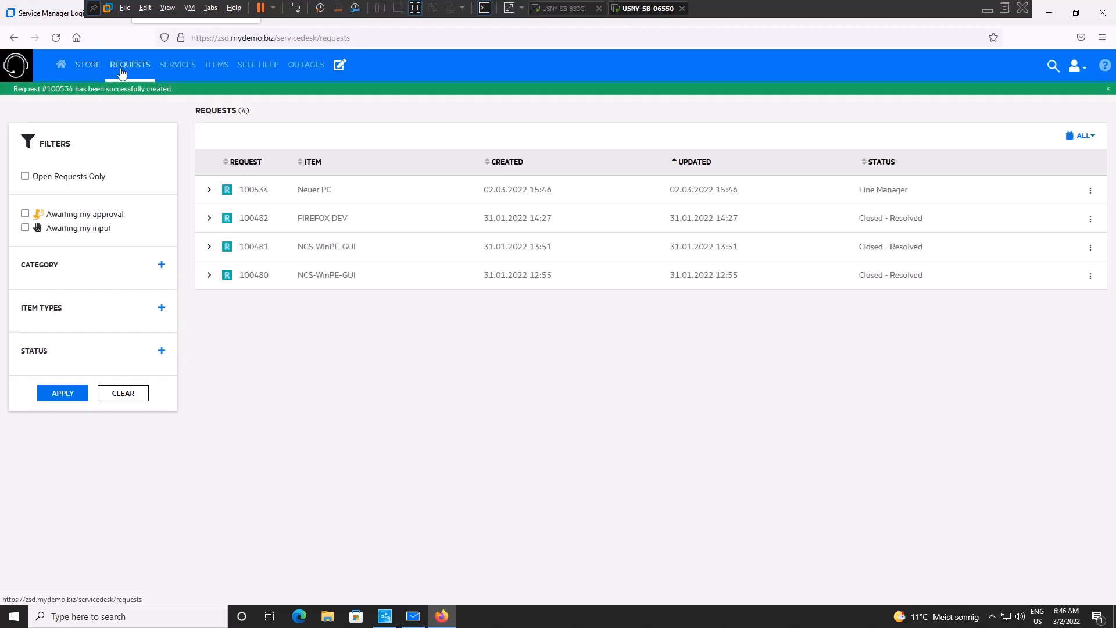
click(208, 191)
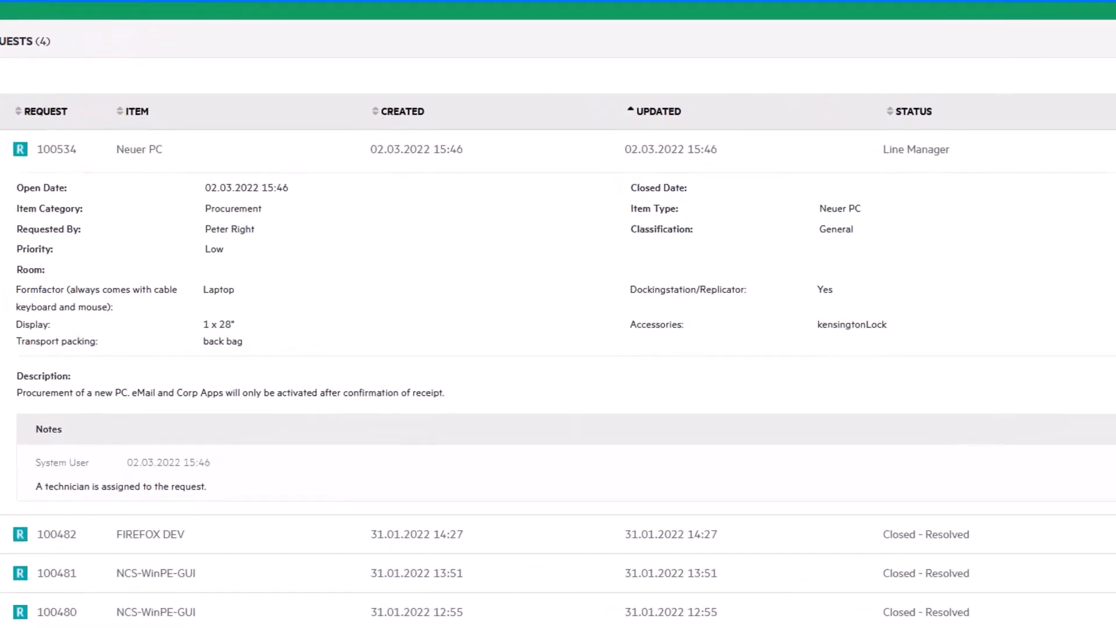
click(413, 616)
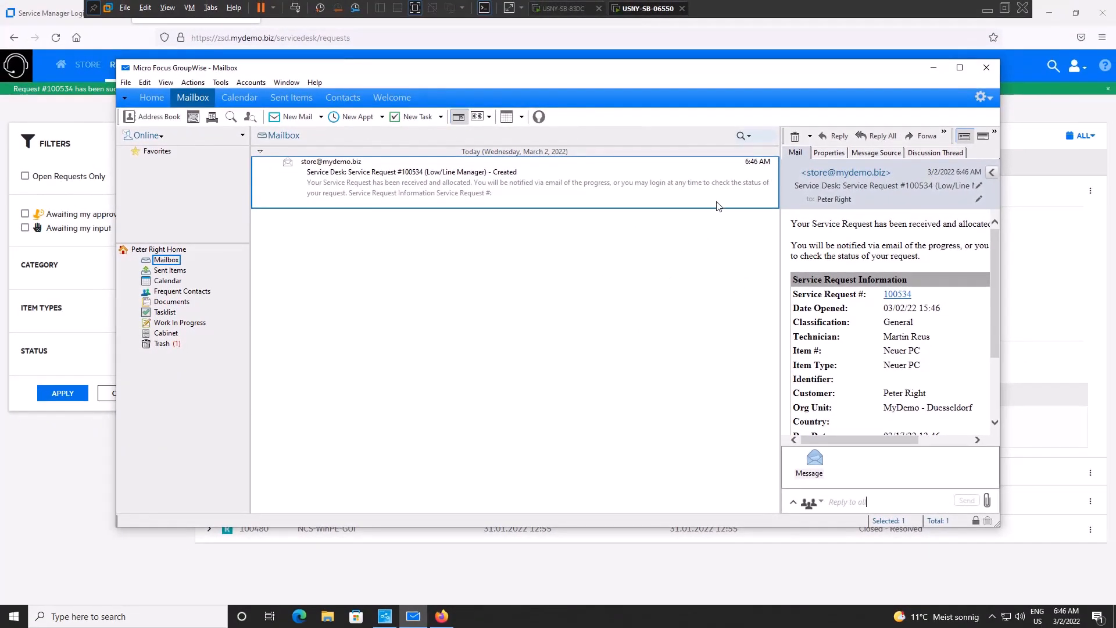
click(933, 69)
On the USNY-SB-83DC virtual machine, approve the pending Neuer PC request as line manager with the note "Yes".
key(ctrl+Tab)
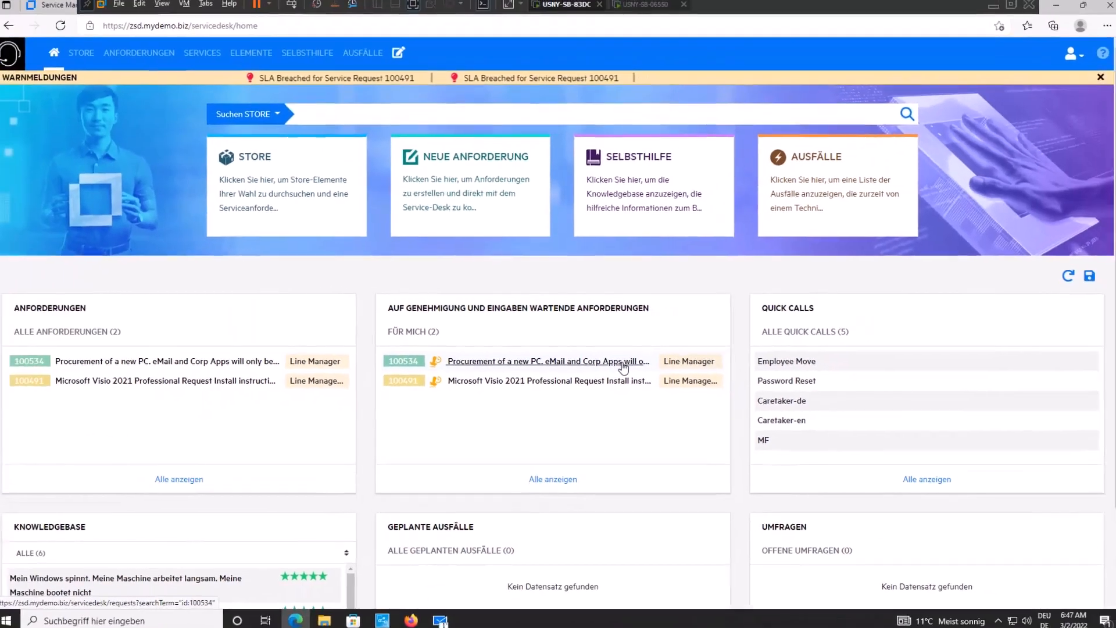
click(623, 368)
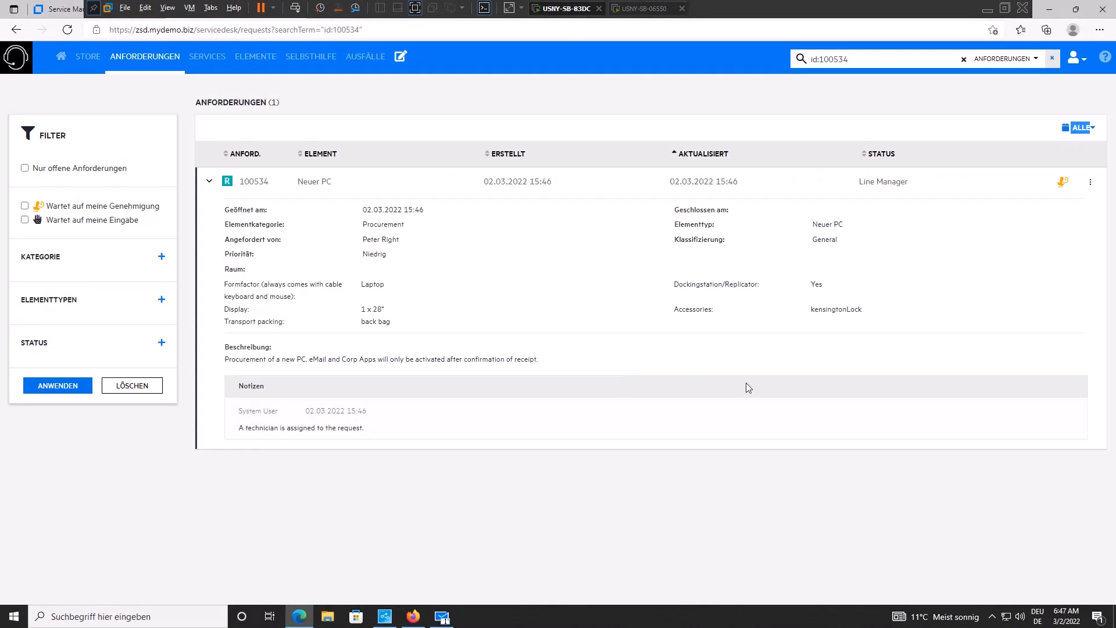
click(1090, 186)
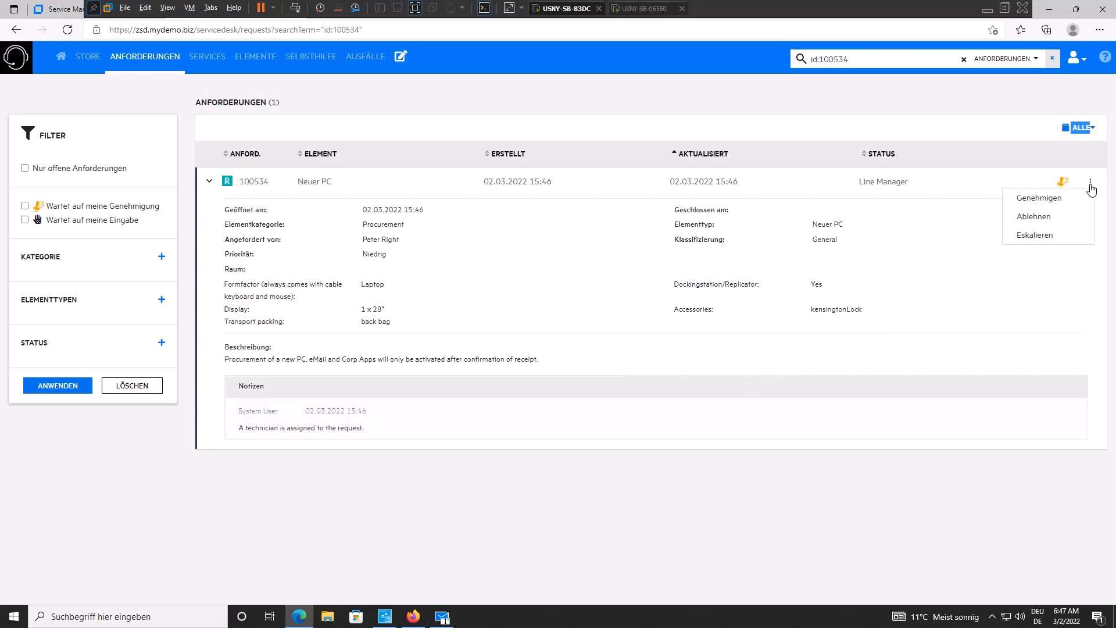
click(1053, 199)
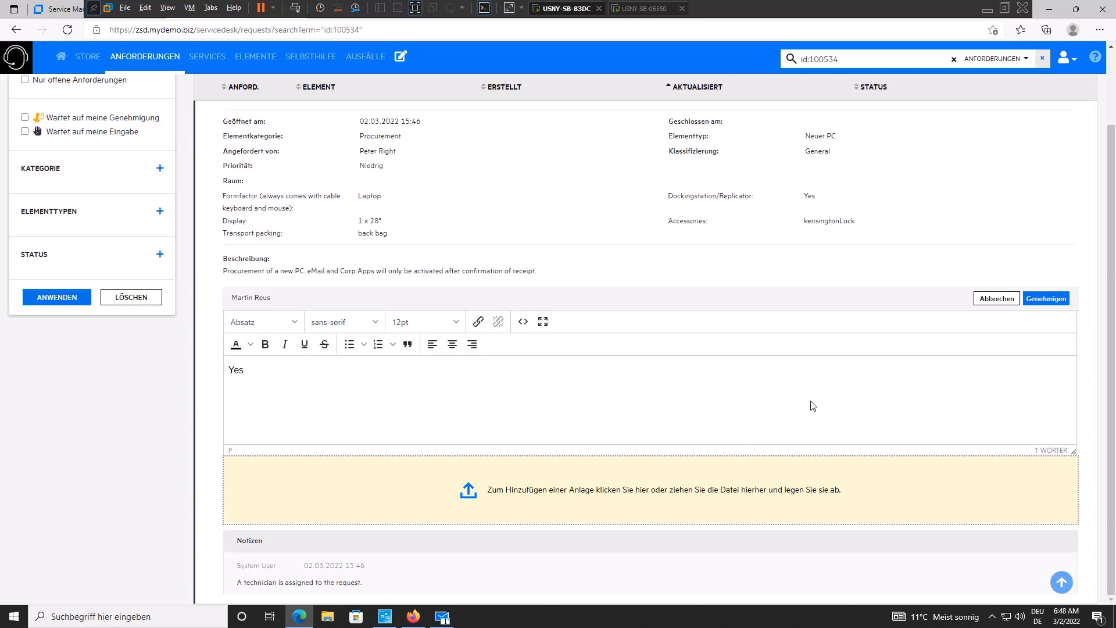
click(1044, 299)
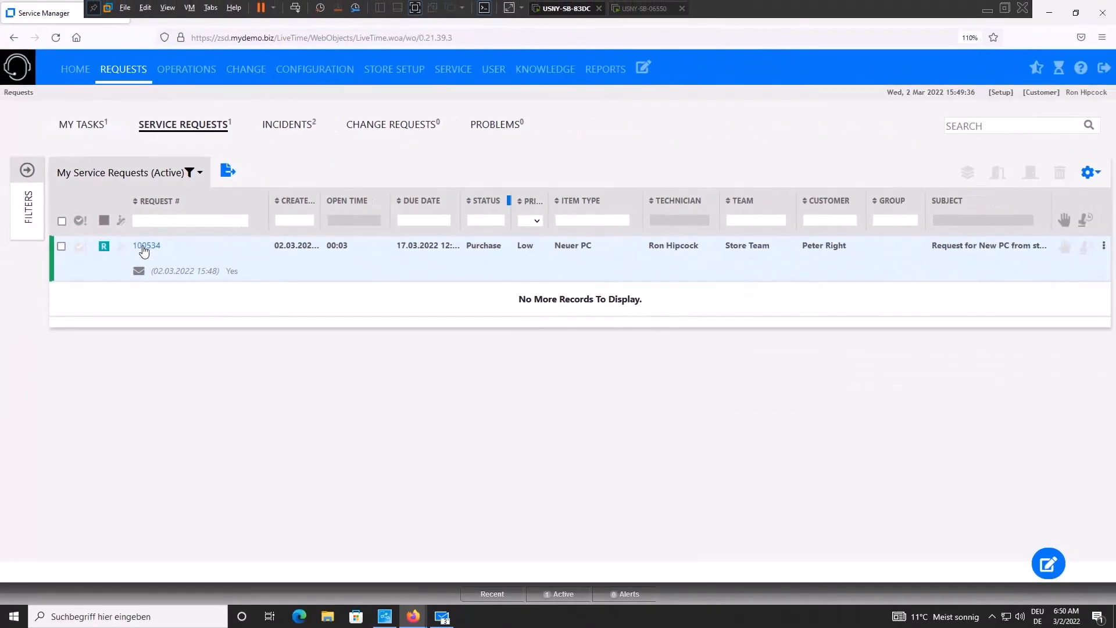
Open the Neuer PC service request as technician, set its next action to Shippment and save the change.
click(145, 246)
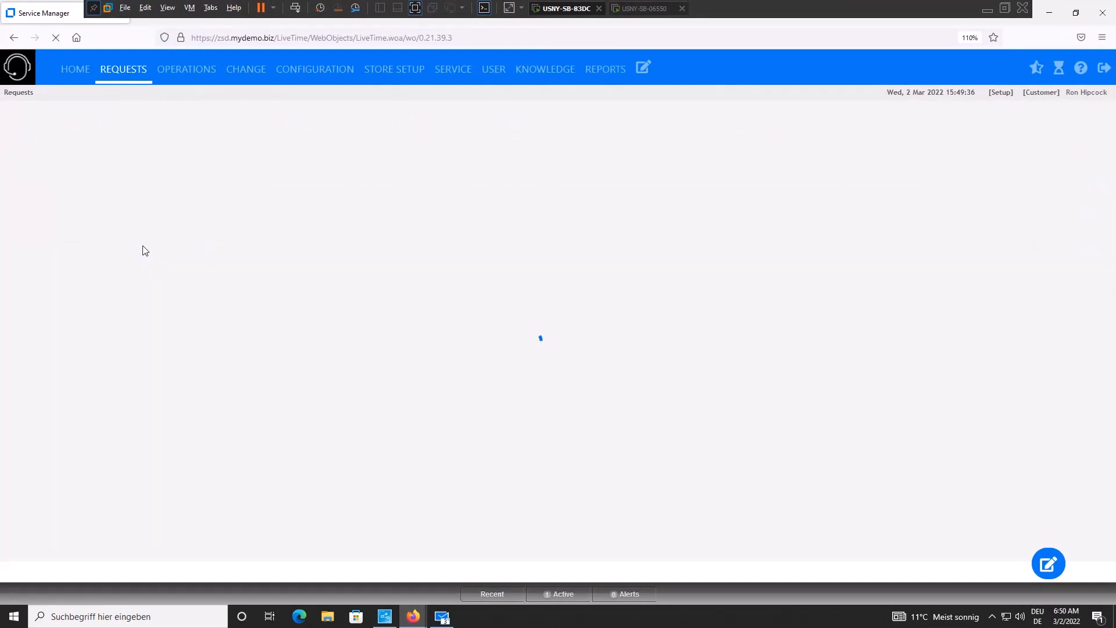
scroll(287, 376, down, 5)
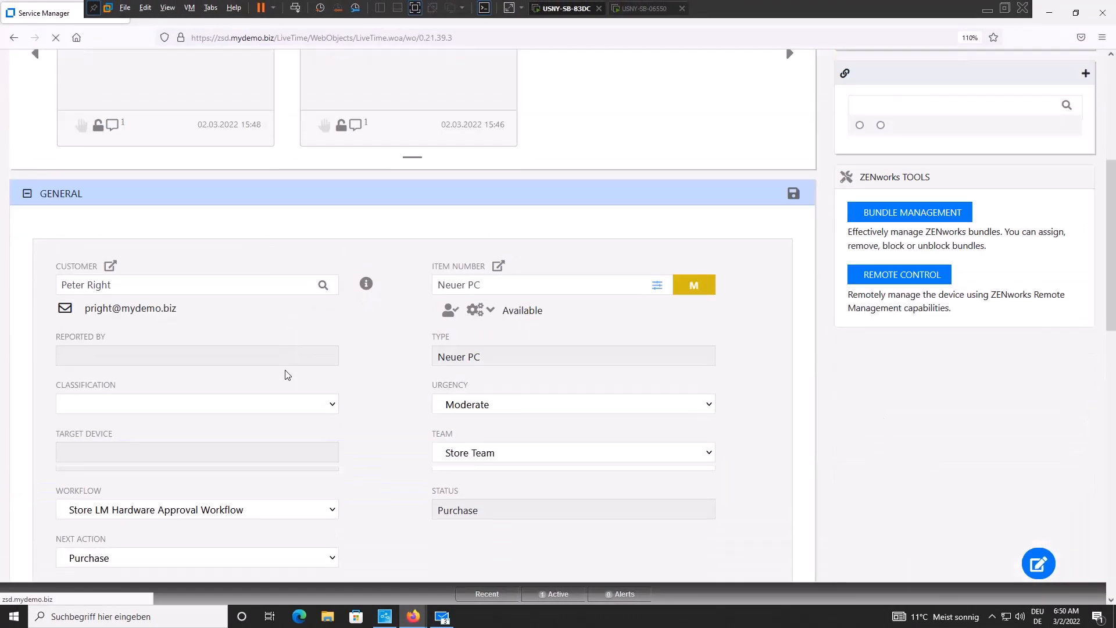
scroll(287, 377, down, 4)
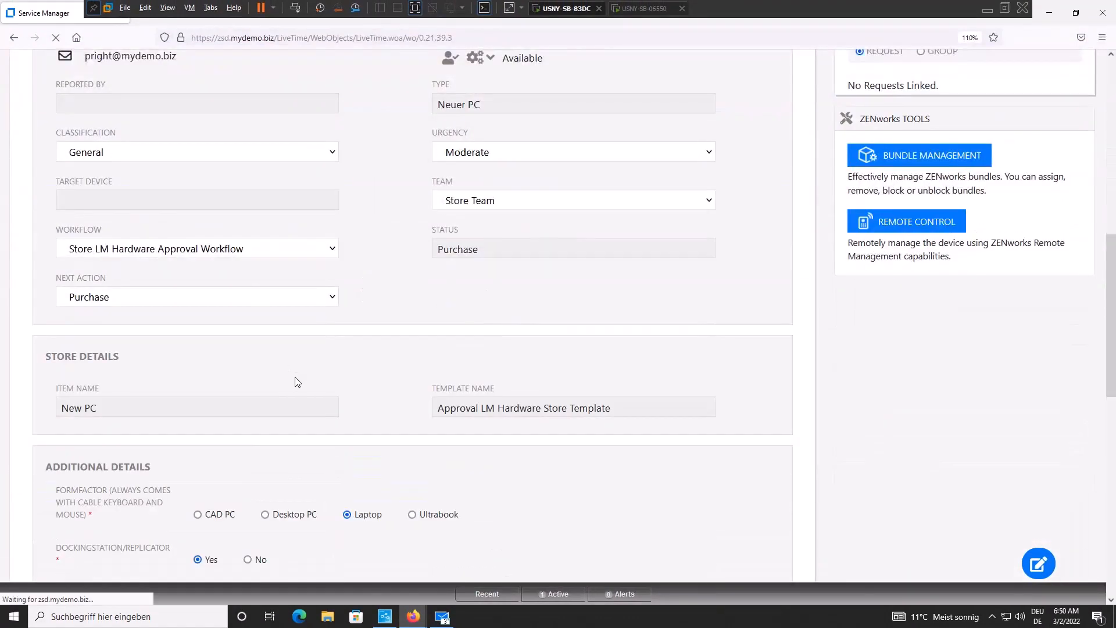
click(334, 301)
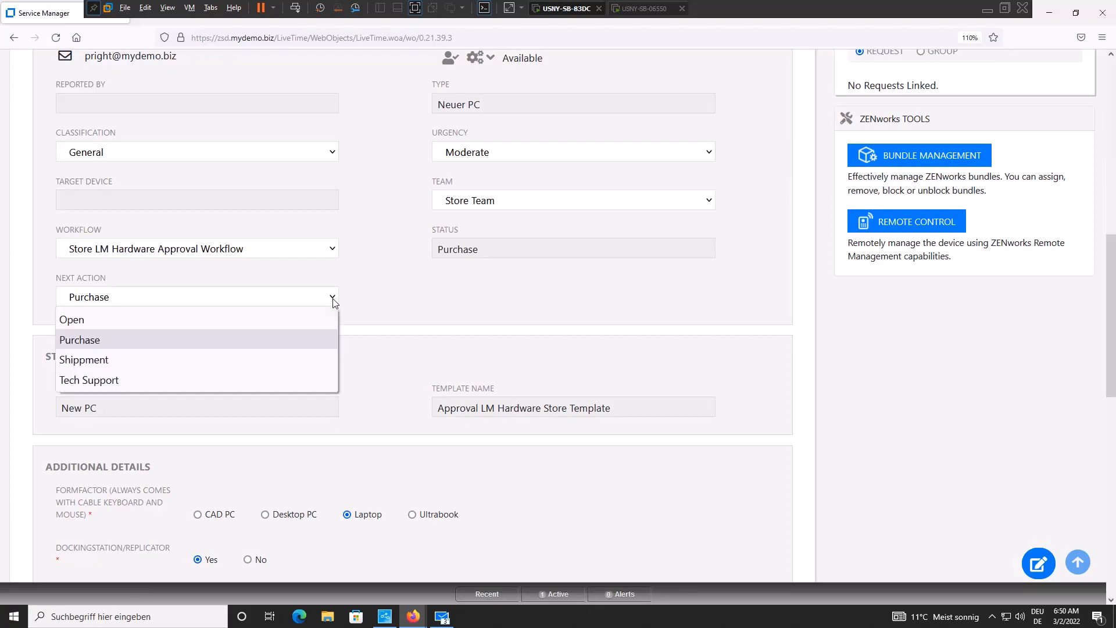
click(308, 356)
scroll(307, 347, up, 4)
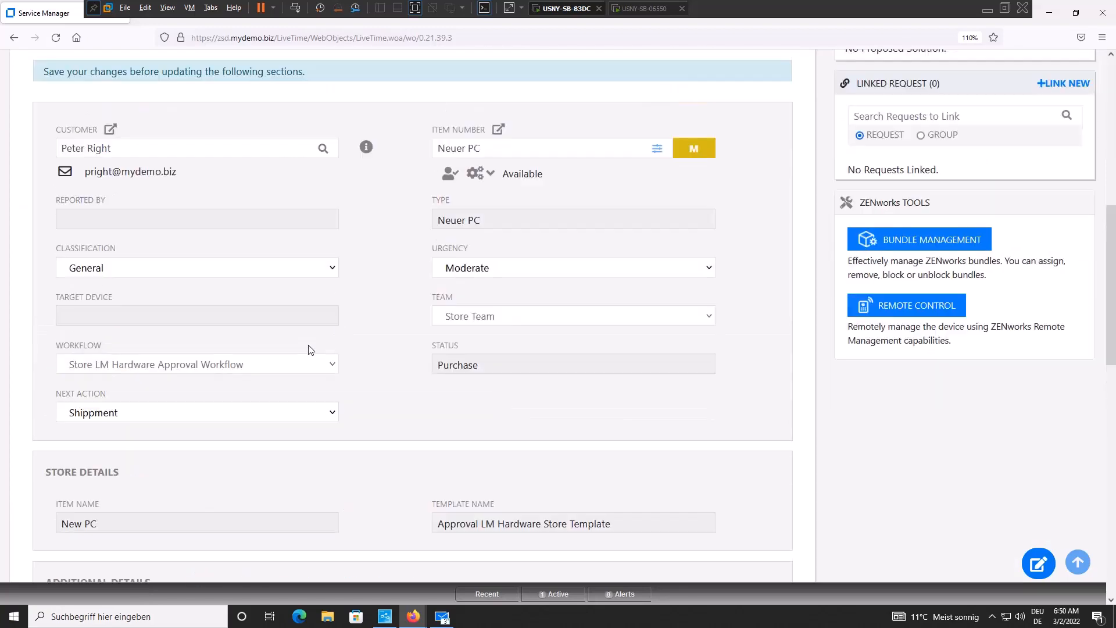
scroll(792, 194, up, 4)
click(792, 192)
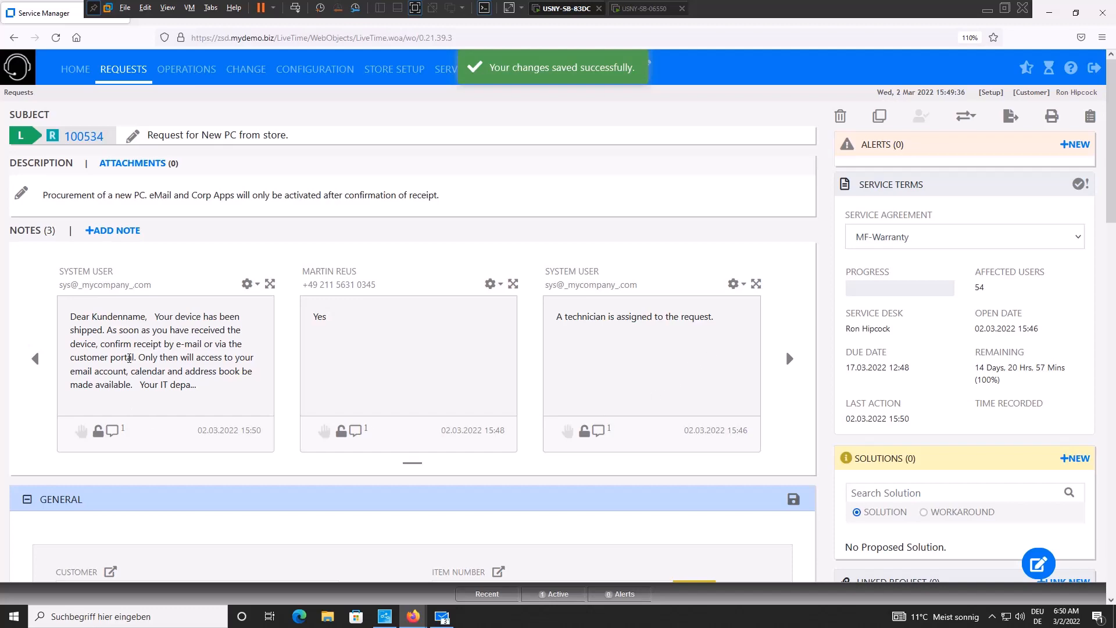
Check the request's next action, and read the Advanced Shipping Notice e-mail in GroupWise on the USNY-SB-06550 virtual machine.
scroll(134, 364, down, 6)
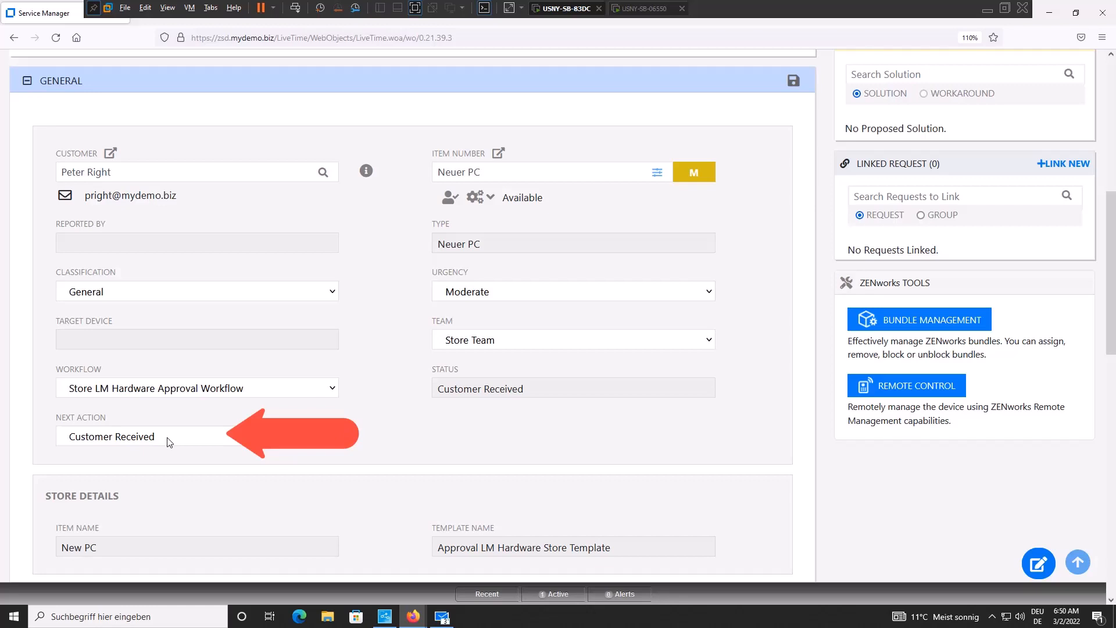
click(648, 9)
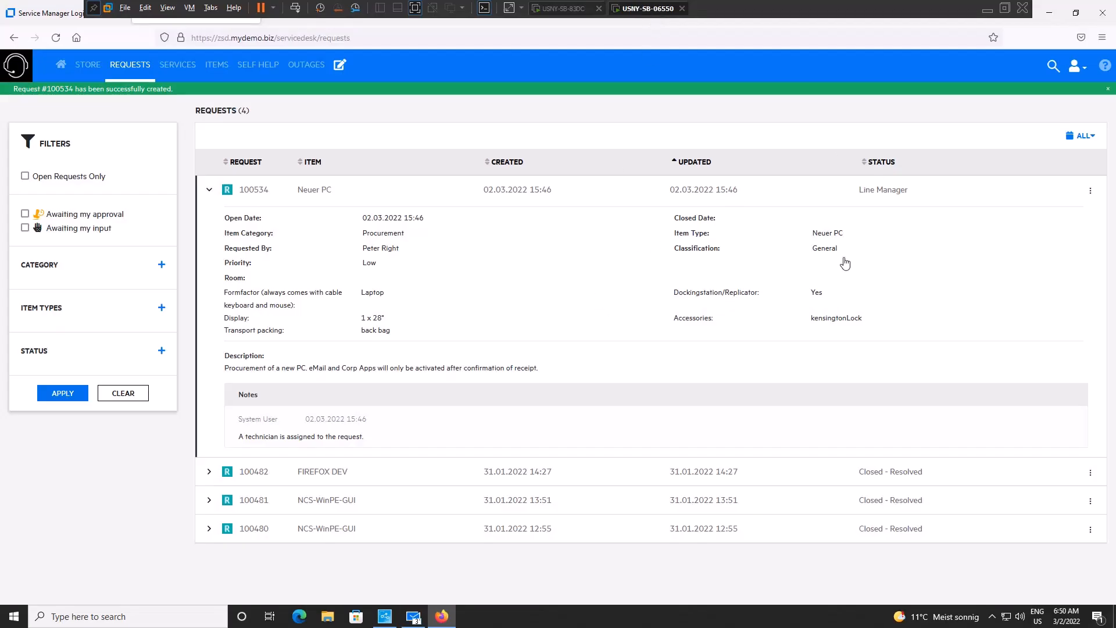
click(412, 617)
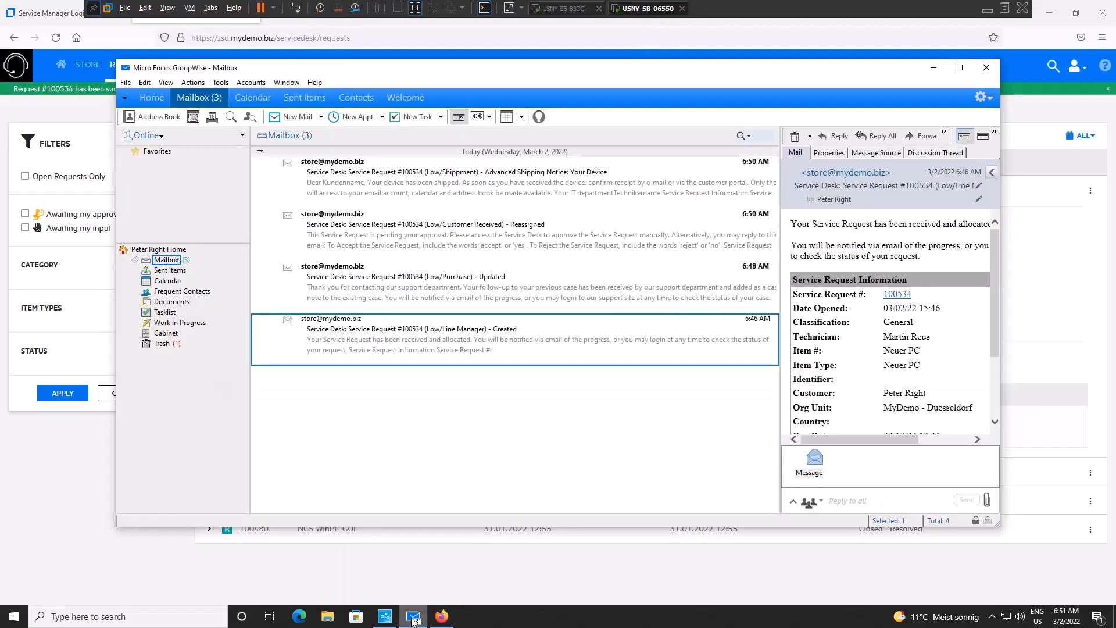
click(550, 189)
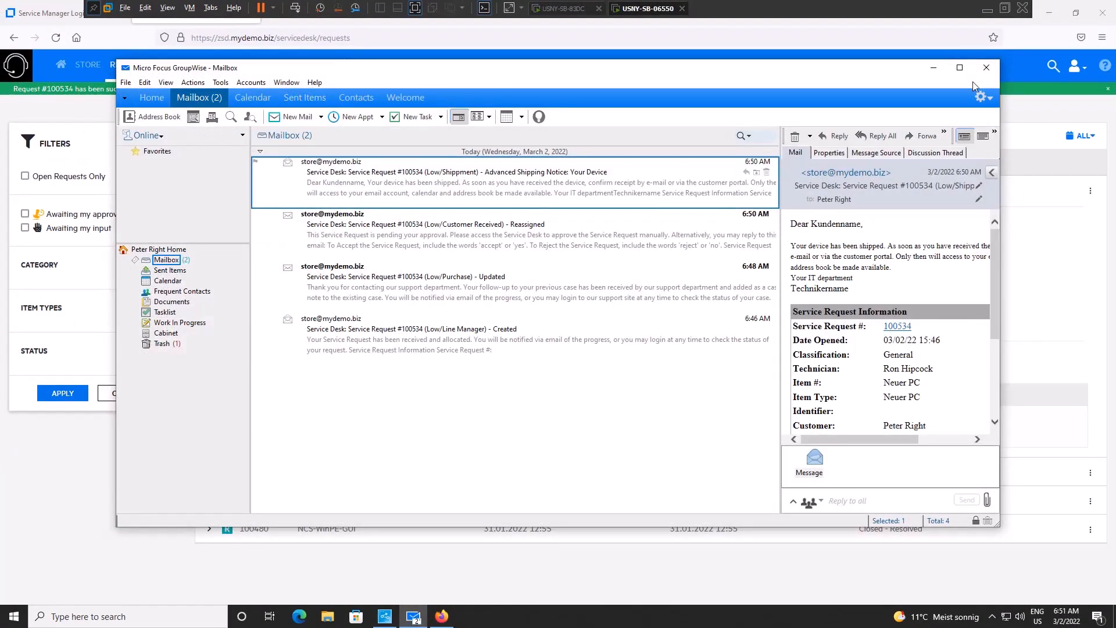
click(1050, 359)
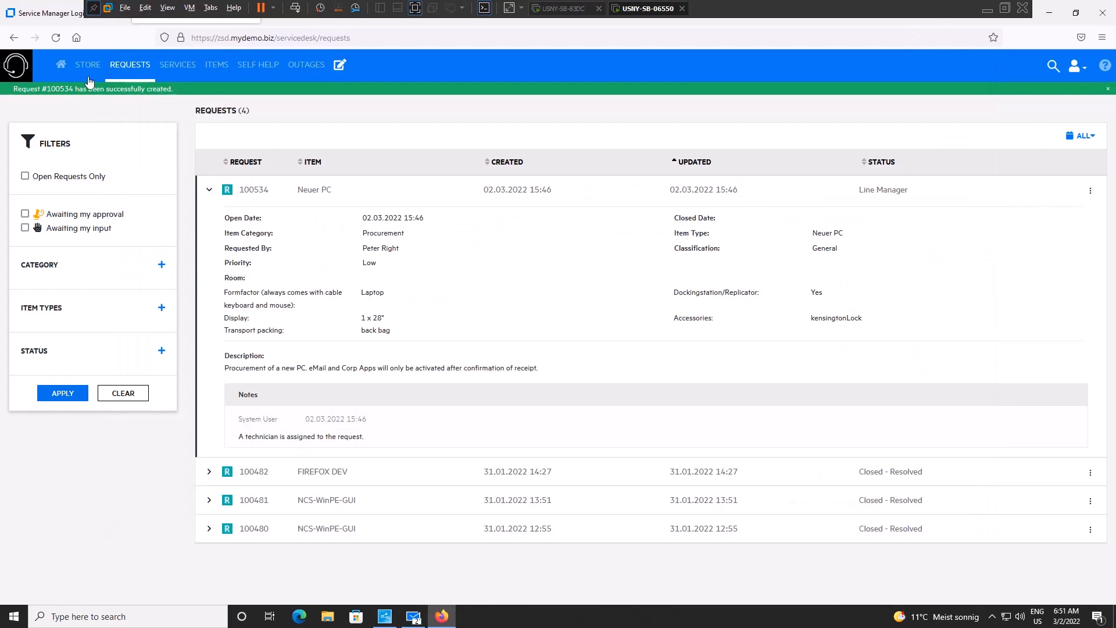
Open the new PC request awaiting approval from the customer portal's home page and approve it with the note "Got it!".
click(62, 67)
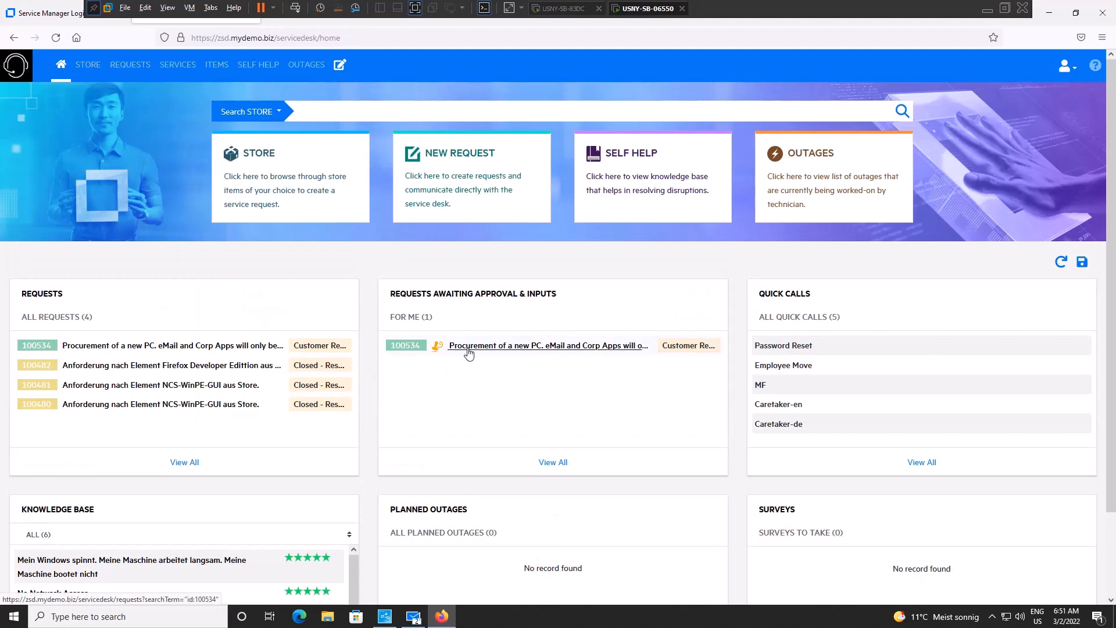
click(470, 349)
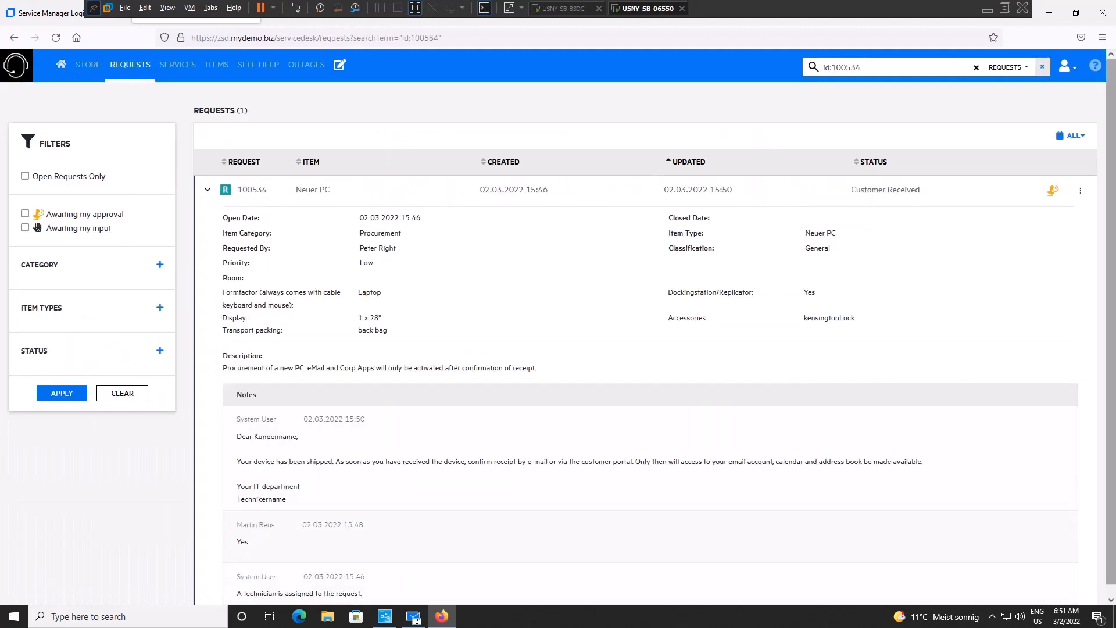
click(1081, 193)
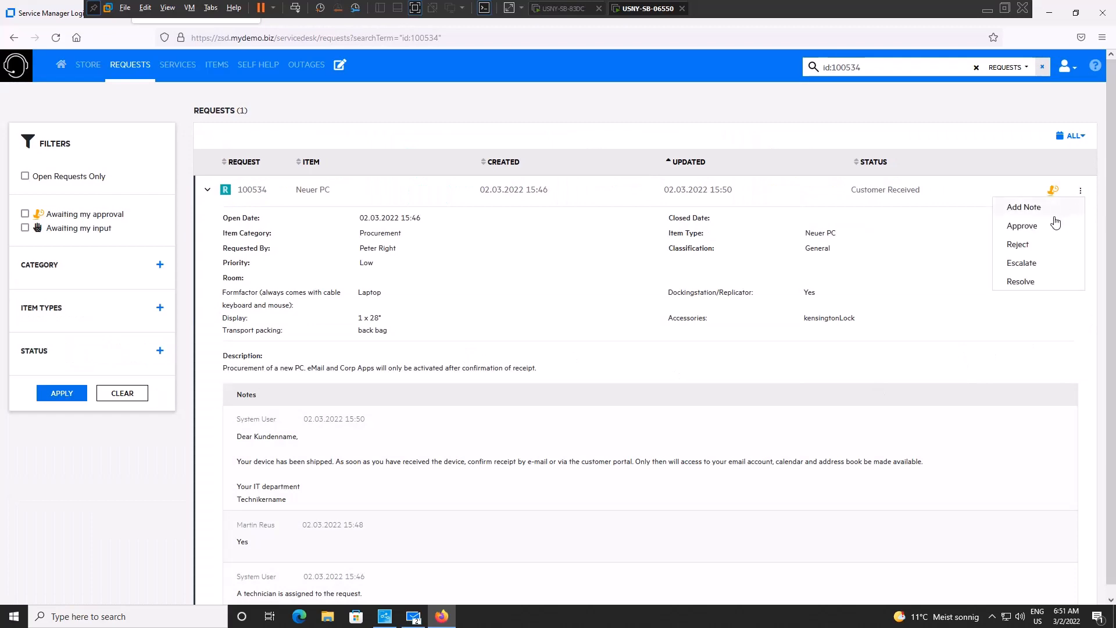
scroll(1050, 232, down, 3)
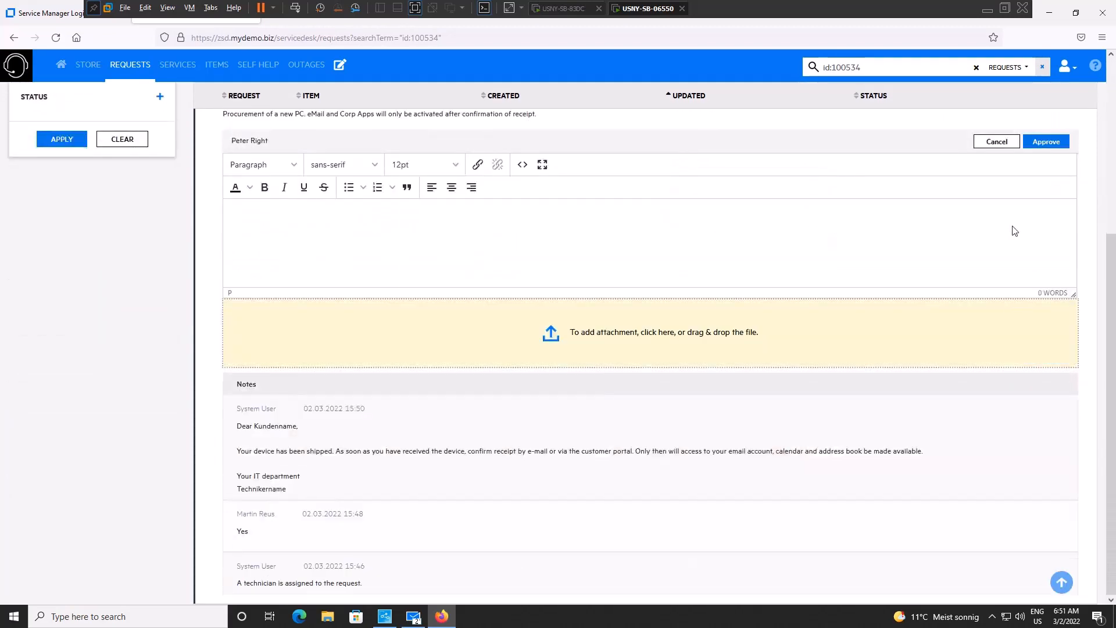
click(751, 209)
text(Got it!)
click(1061, 142)
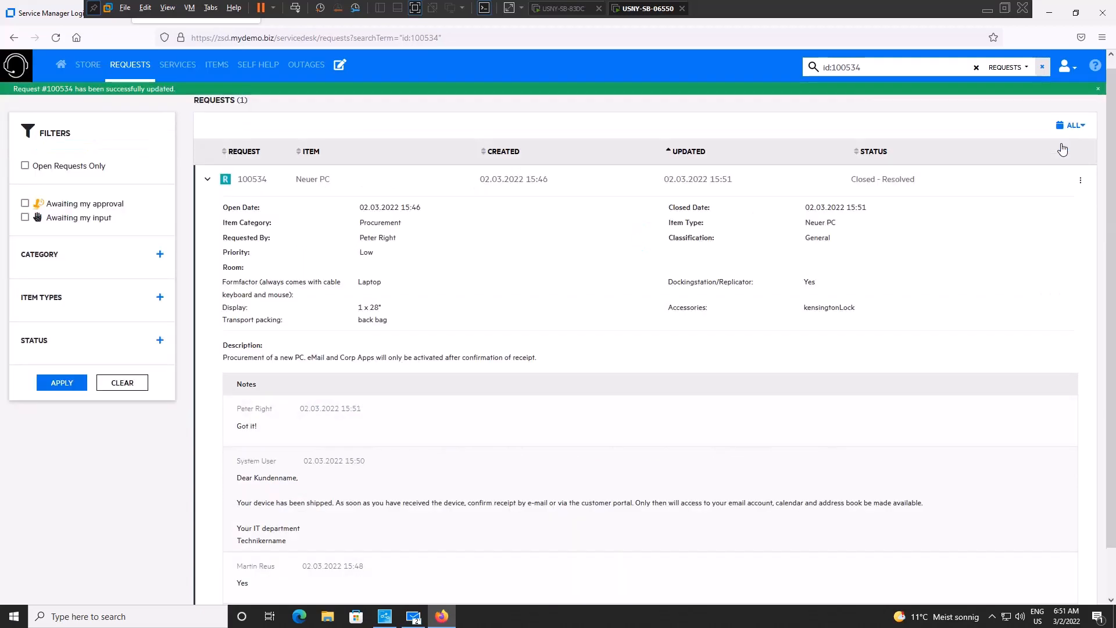
In the technician's Service Manager on USNY-SB-83DC, list all service requests and open the Neuer PC request with the "Got it!" note.
click(141, 66)
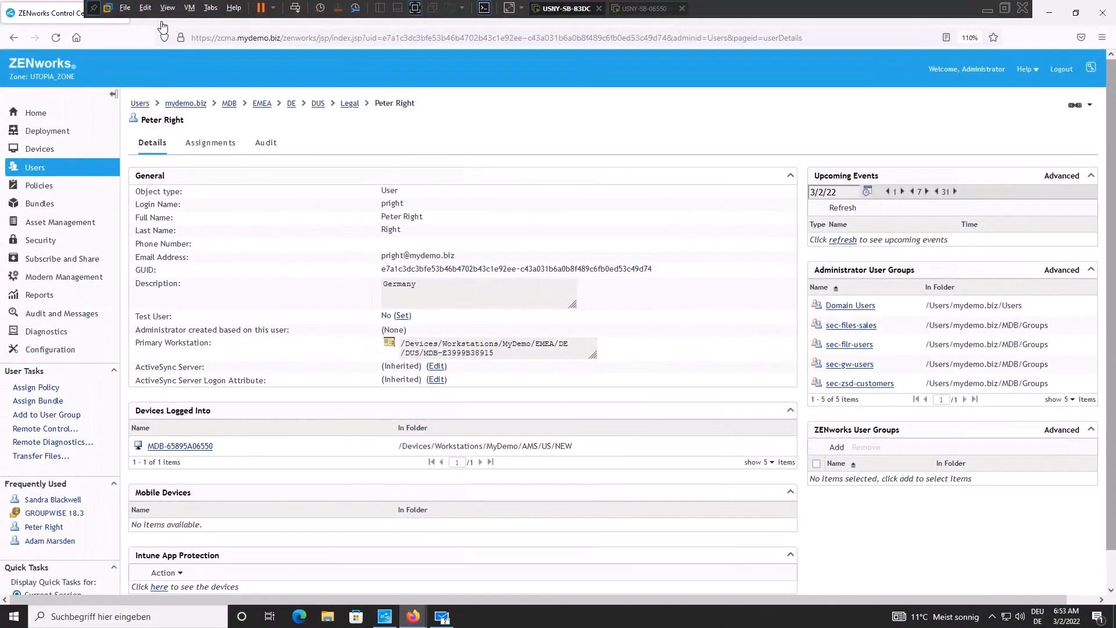
click(162, 20)
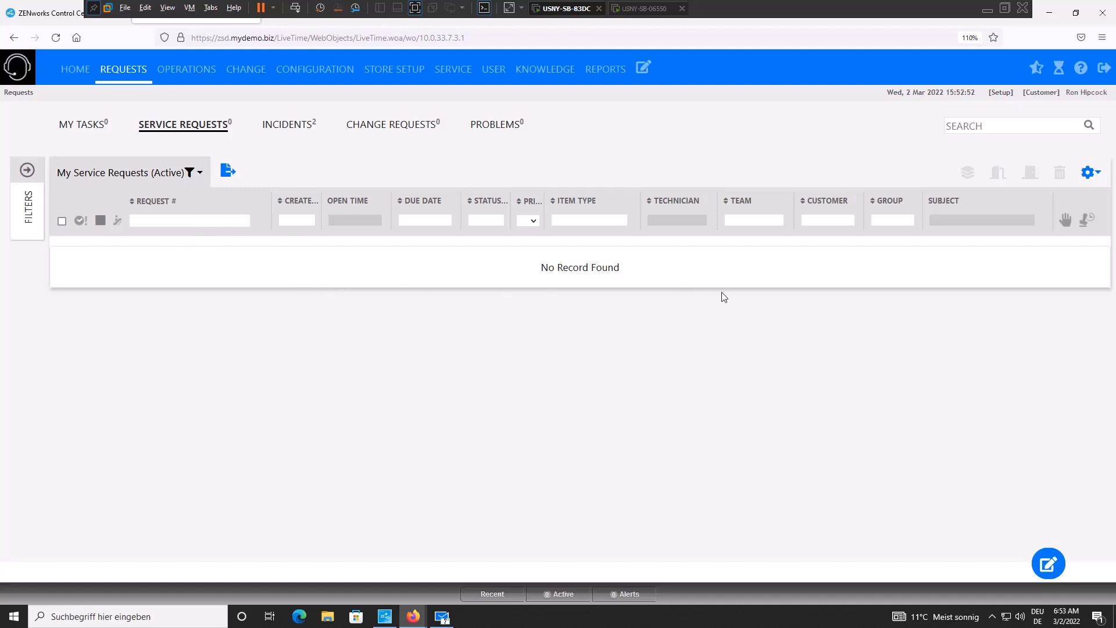
click(199, 175)
click(176, 200)
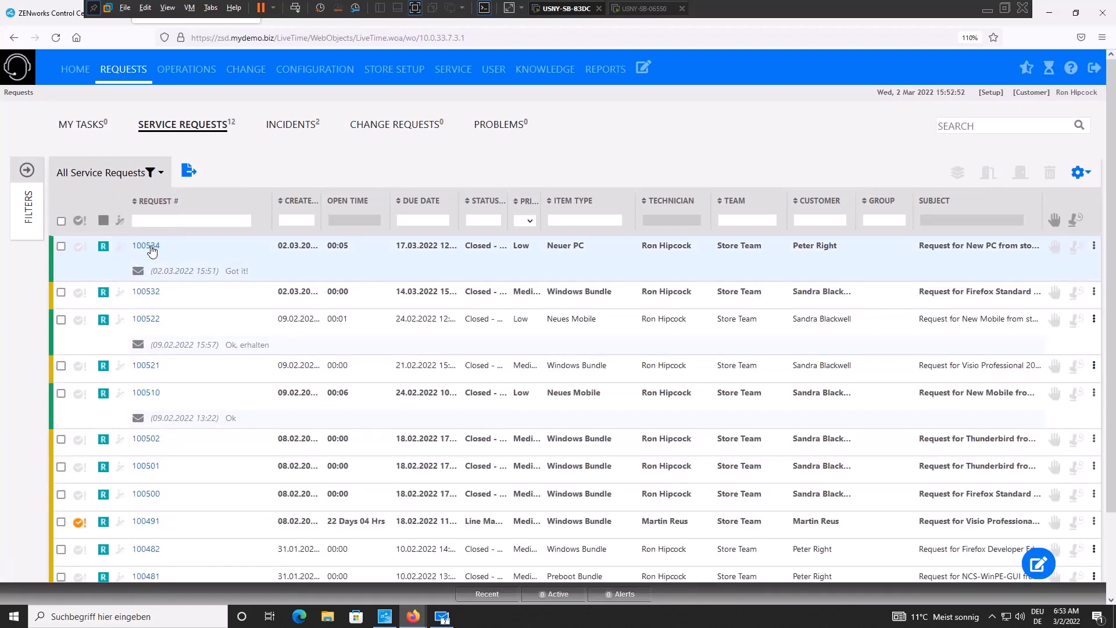
click(146, 246)
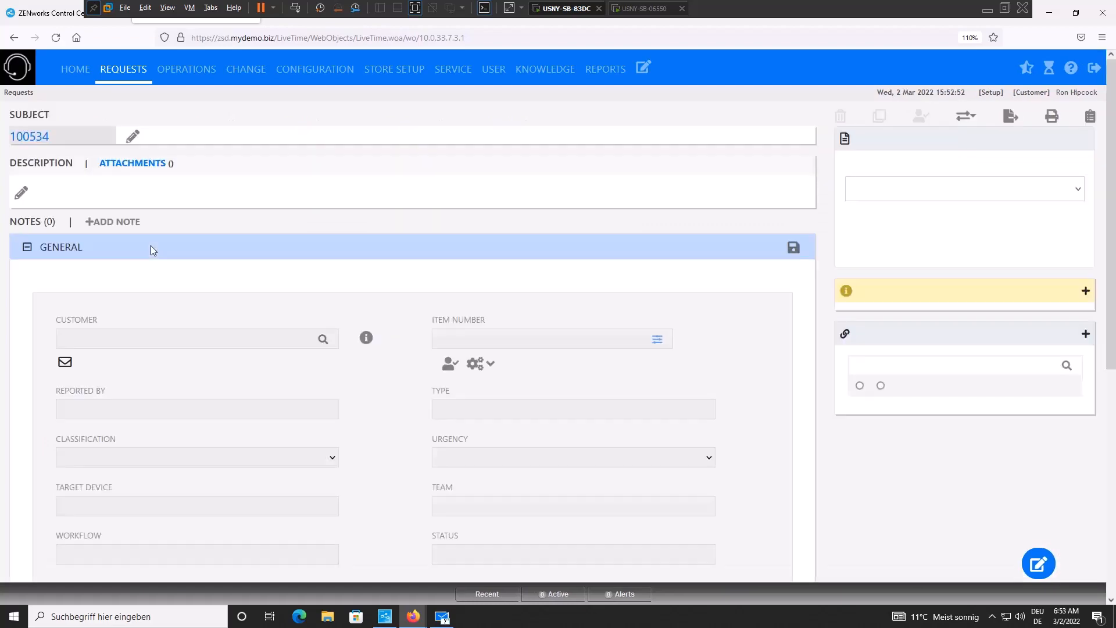